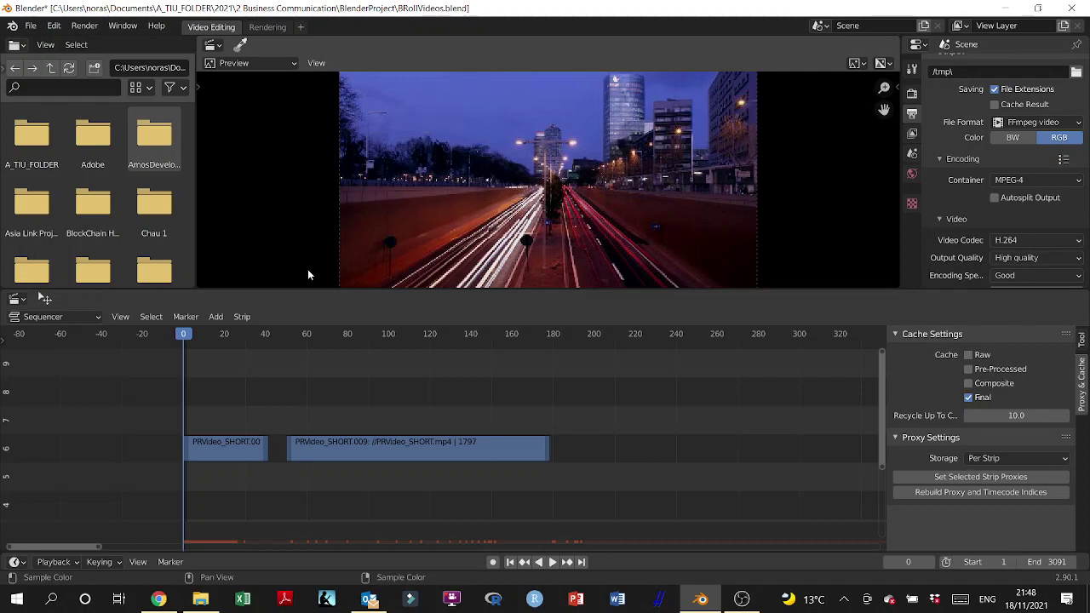
Slide the second video strip against the end of the first one, closing the gap, and play the sequence.
left_click(337, 444)
left_click_drag(344, 451, 309, 457)
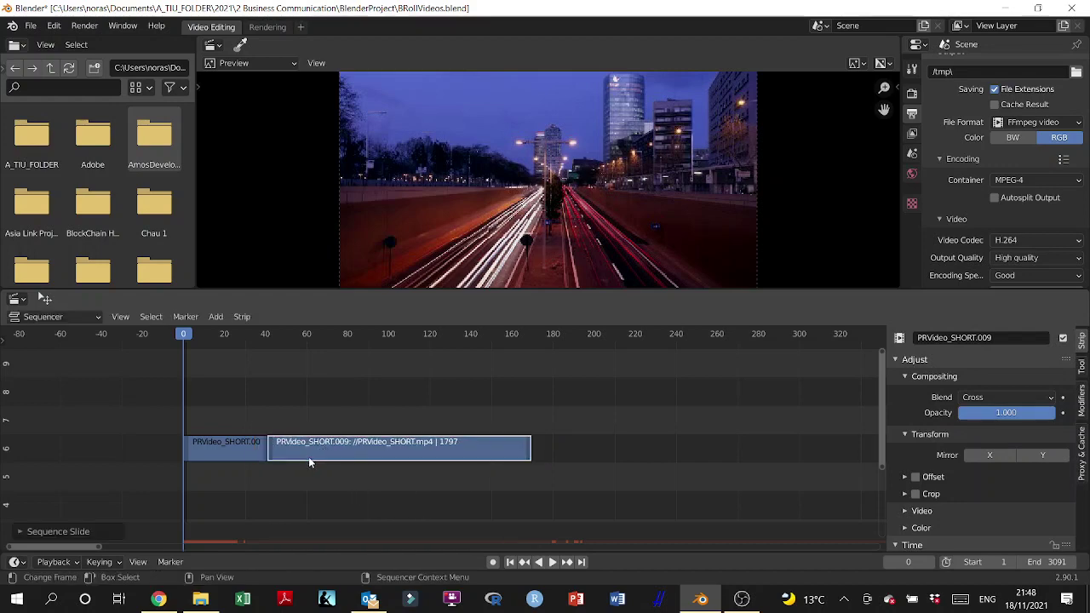
left_click(215, 447)
left_click(552, 562)
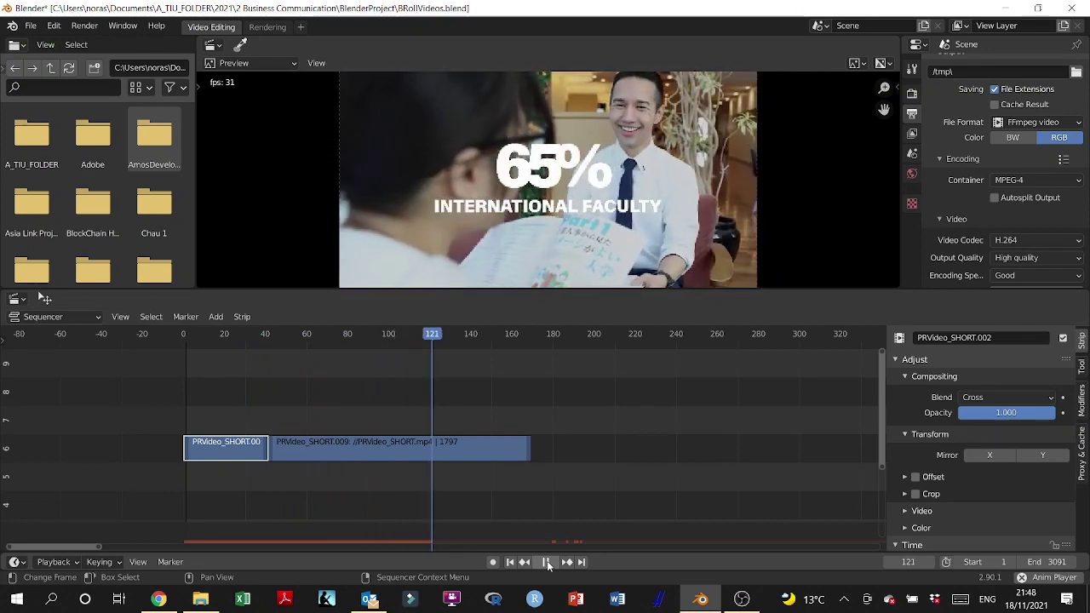
left_click(547, 562)
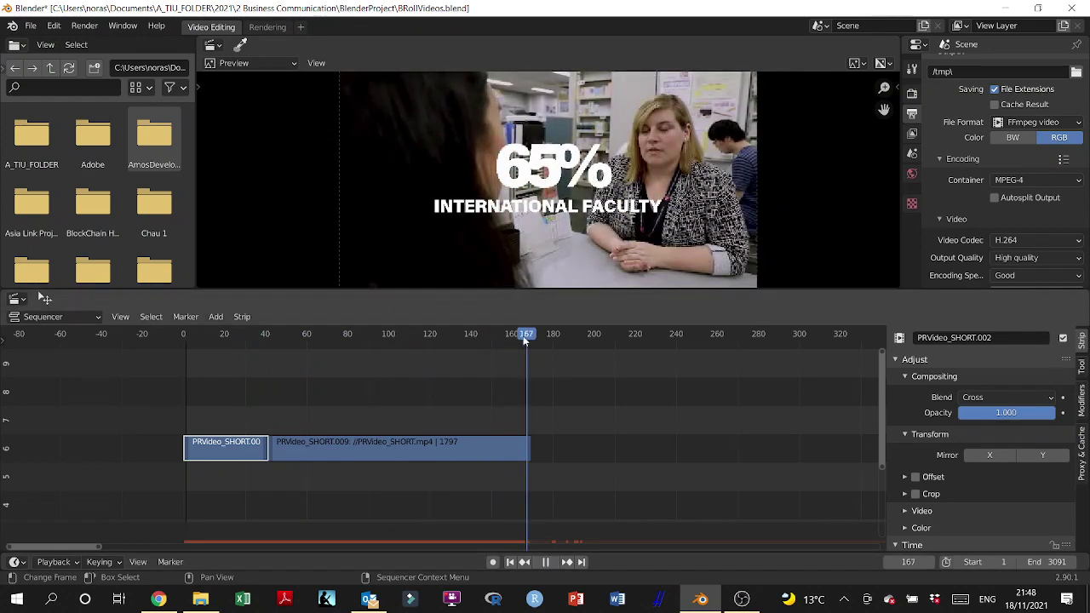
Replay the sequence from frame 0 across the cut between the two clips, and return the playhead to frame 0.
left_click_drag(532, 335, 183, 382)
key("space")
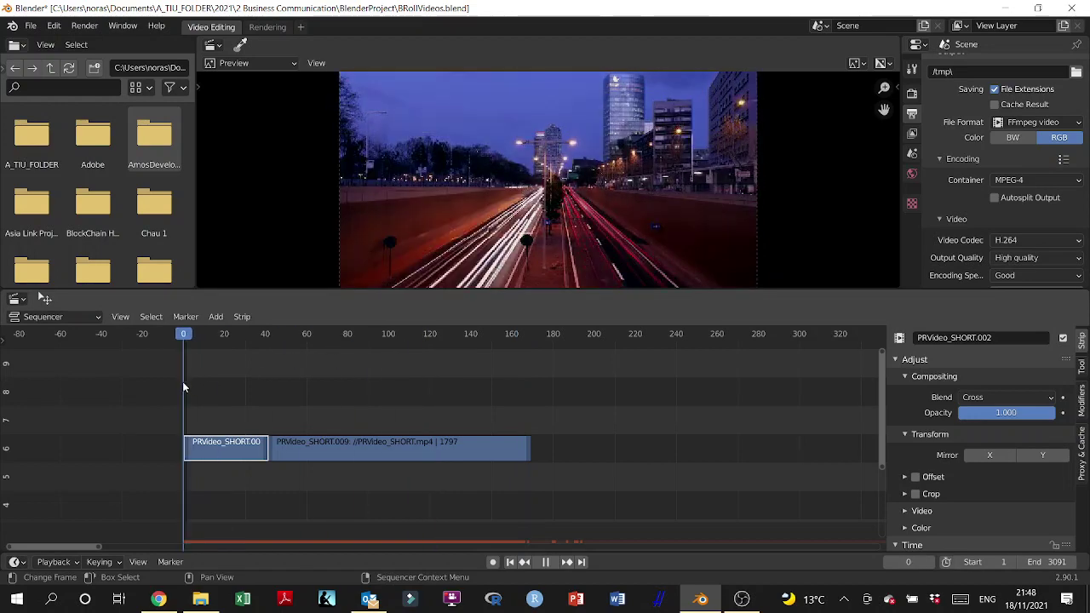
key("space")
left_click(552, 566)
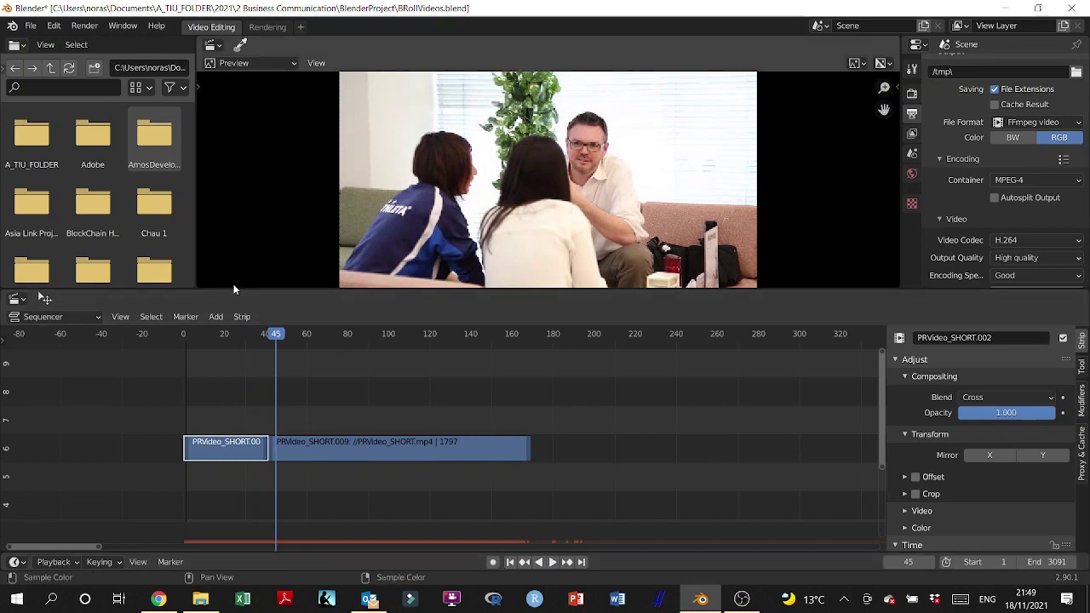
left_click_drag(275, 337, 182, 340)
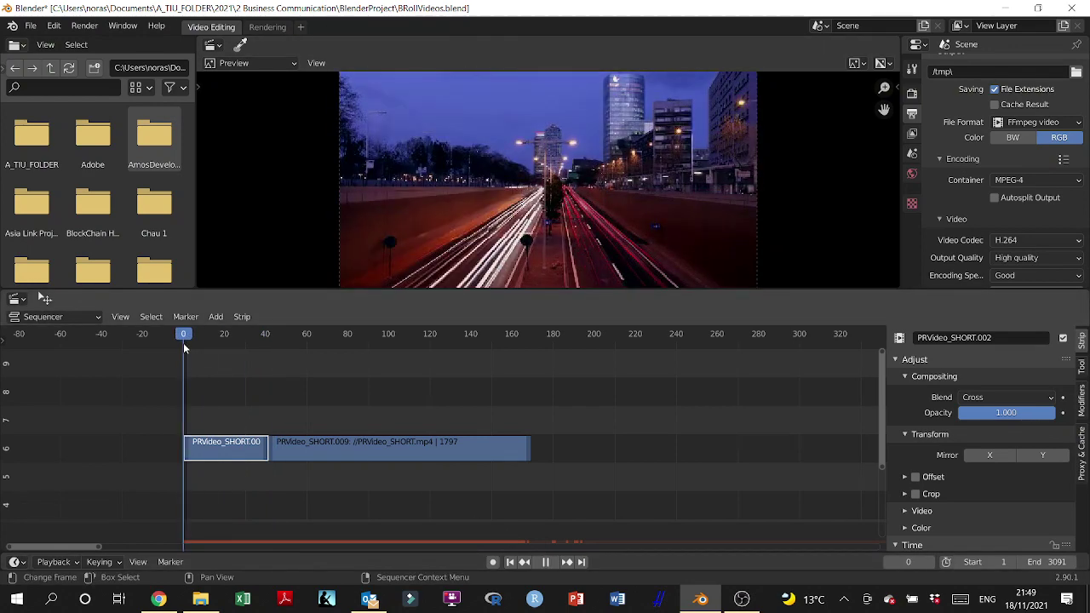
key("space")
Slide the second video strip along its channel to start at about frame 142, and set the playhead to frame 1.
left_click_drag(355, 451, 560, 451)
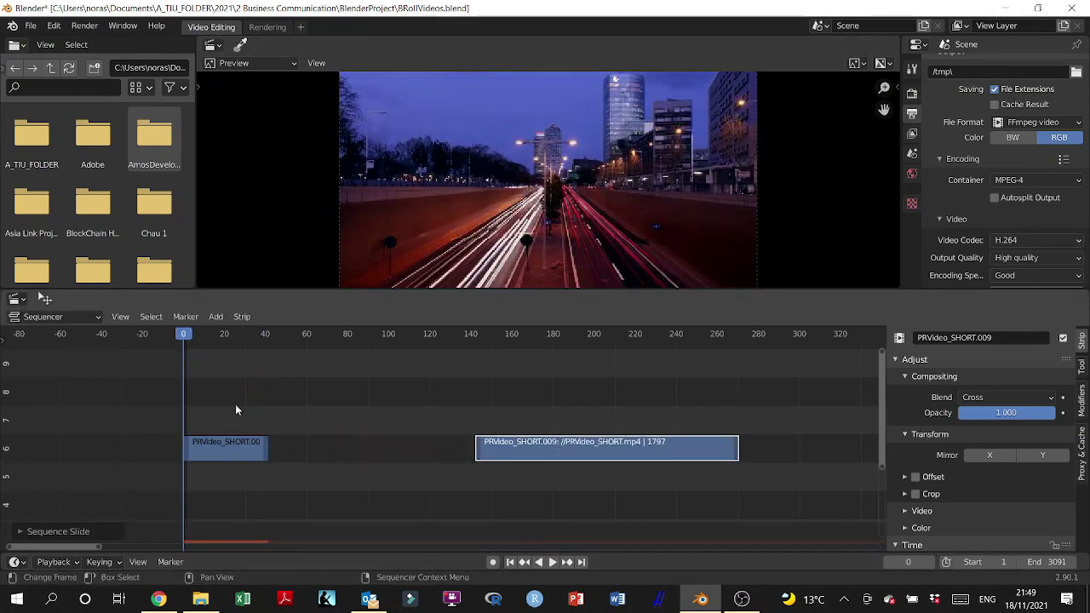
left_click(510, 562)
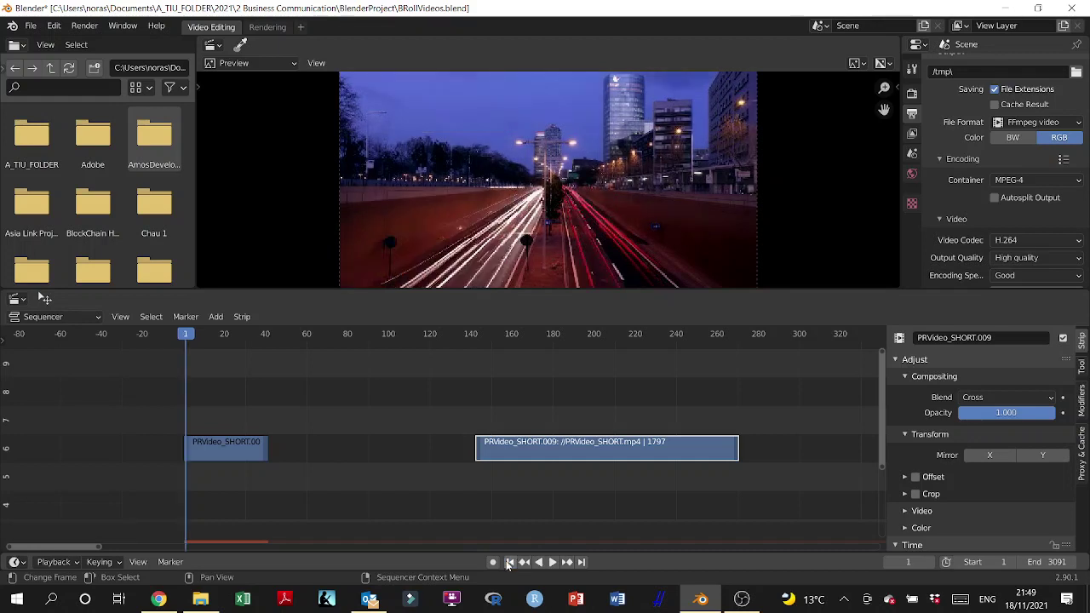
Add a Speed Control effect strip to the first video strip.
left_click(238, 445)
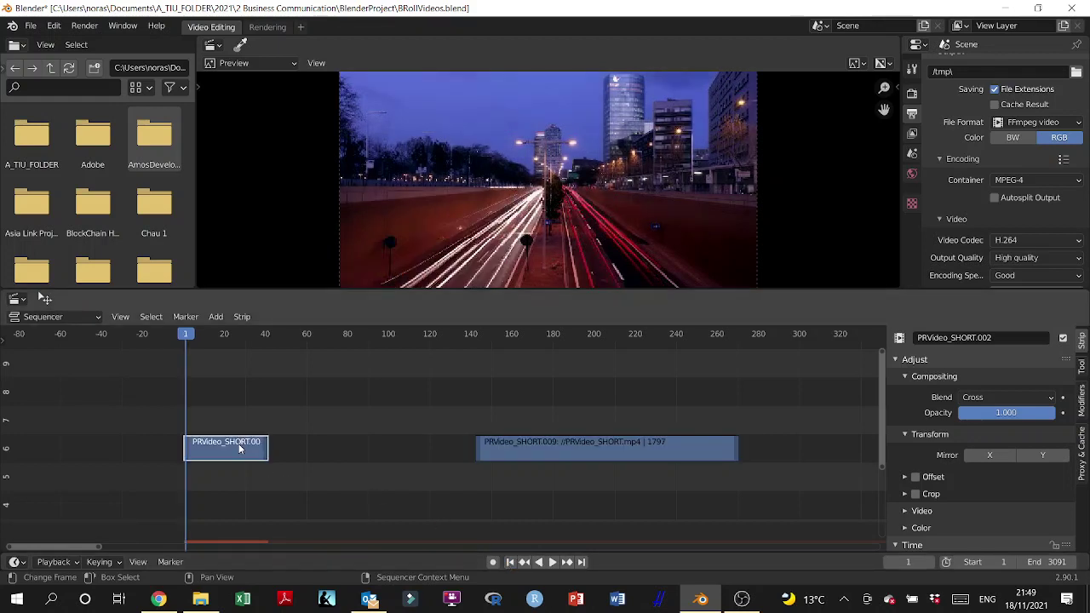
left_click(212, 319)
mouse_move(278, 480)
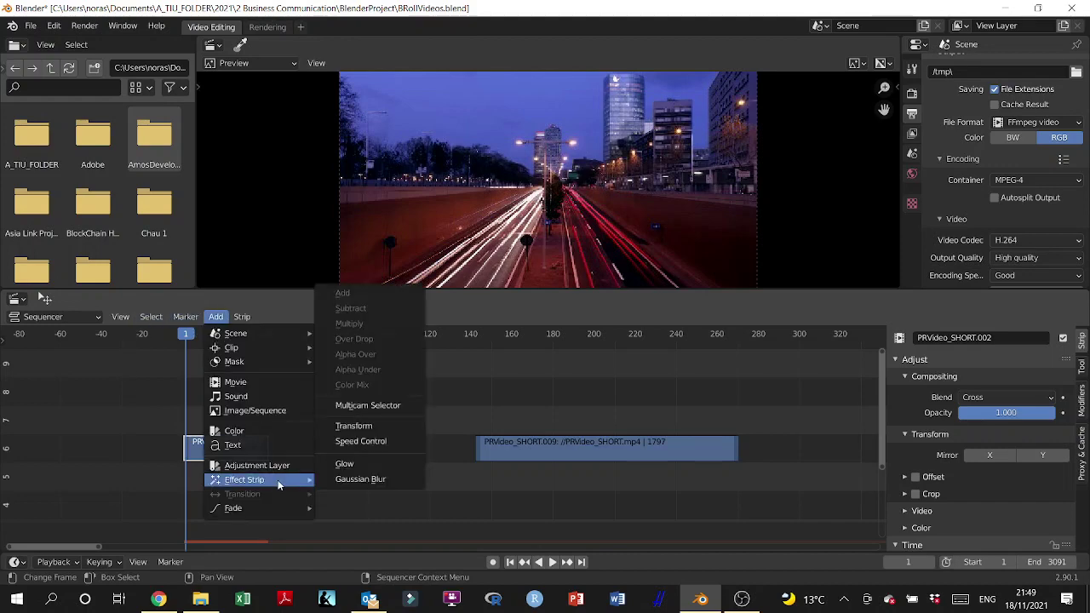
left_click(355, 443)
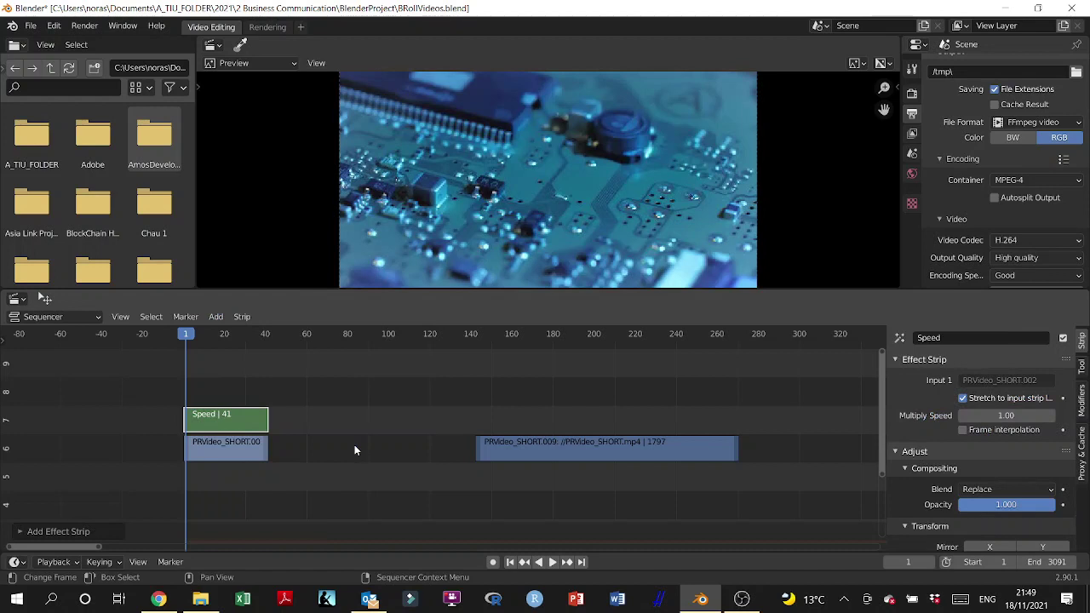
Turn off stretching to the input strip length for the first clip's speed effect.
left_click(253, 441)
left_click(252, 419)
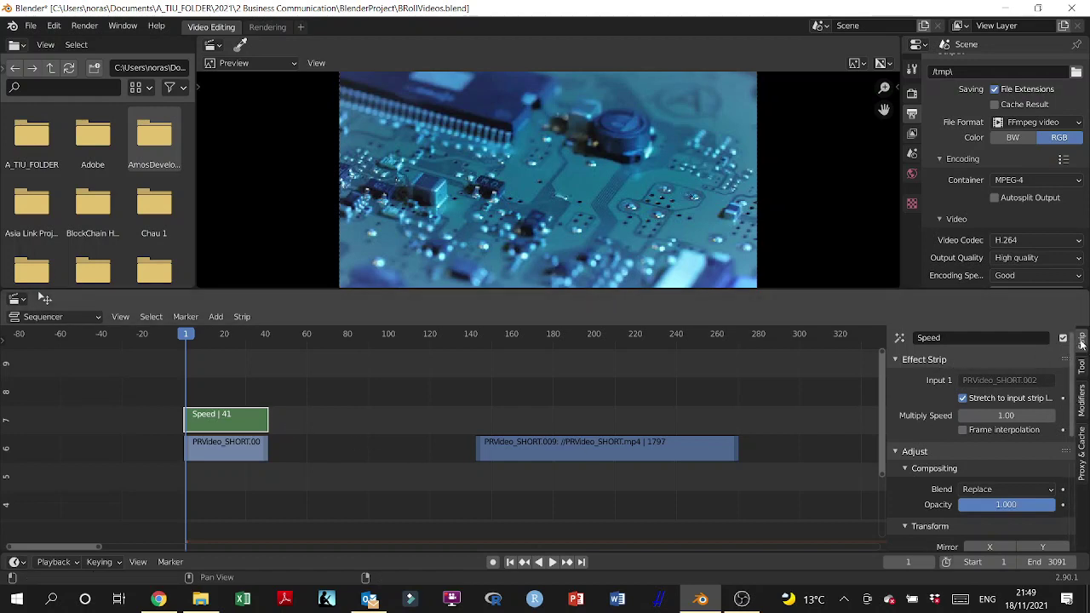
left_click(963, 397)
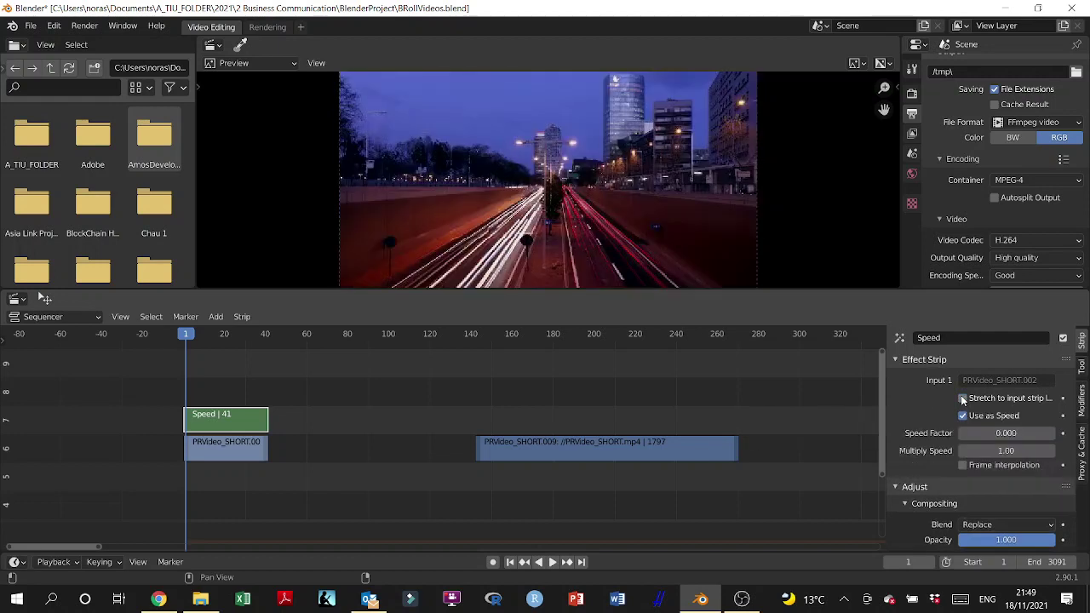
Set the Speed Factor of the first clip's speed effect to 0.2 and play the clip.
left_click(1006, 434)
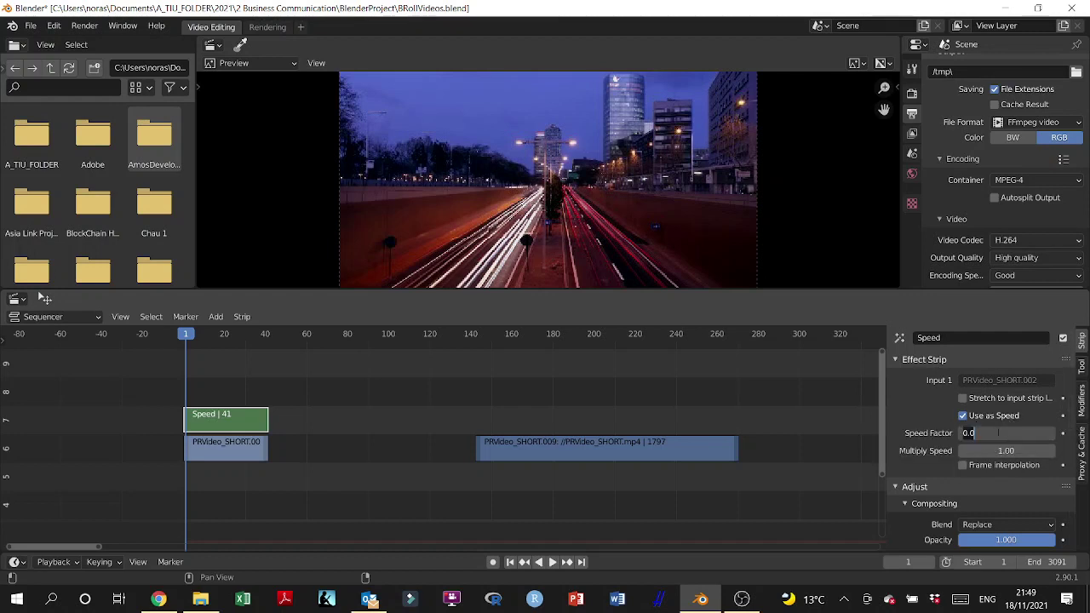
key("BackSpace")
type("0.2")
key("Return")
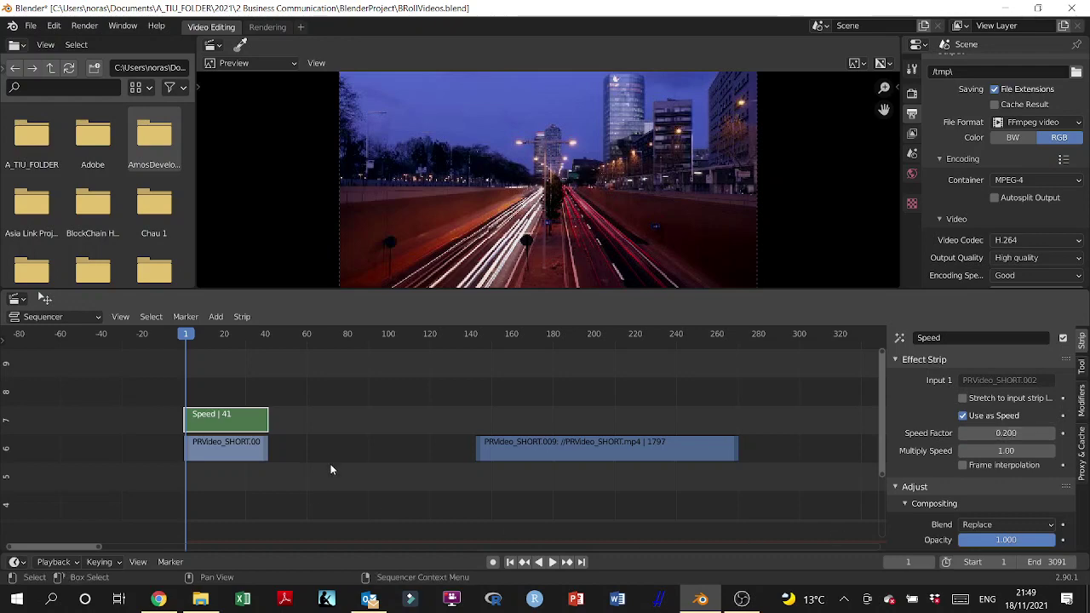
left_click(551, 562)
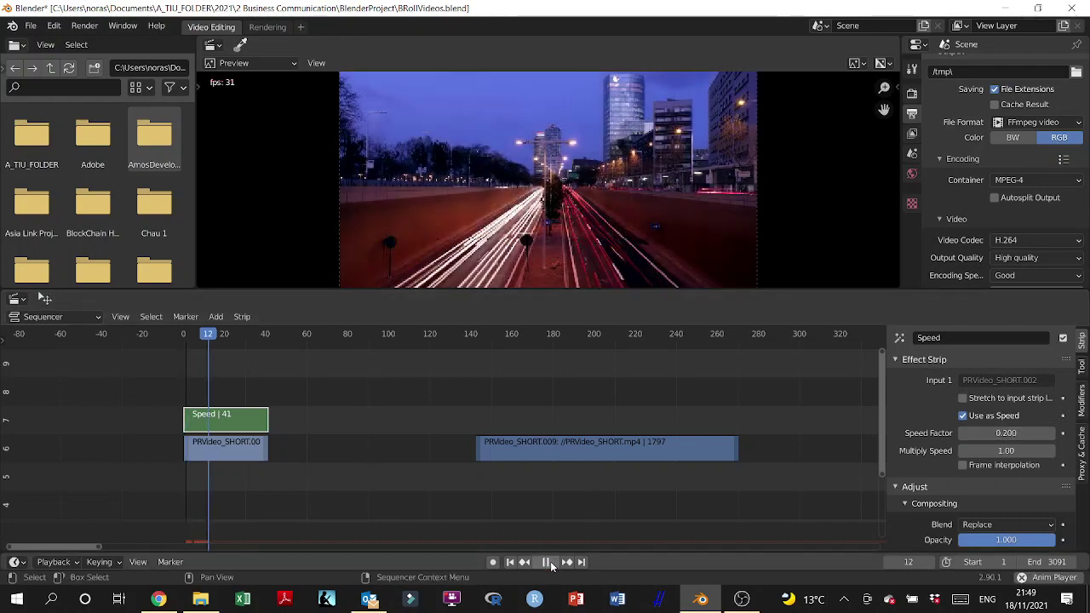
left_click(549, 563)
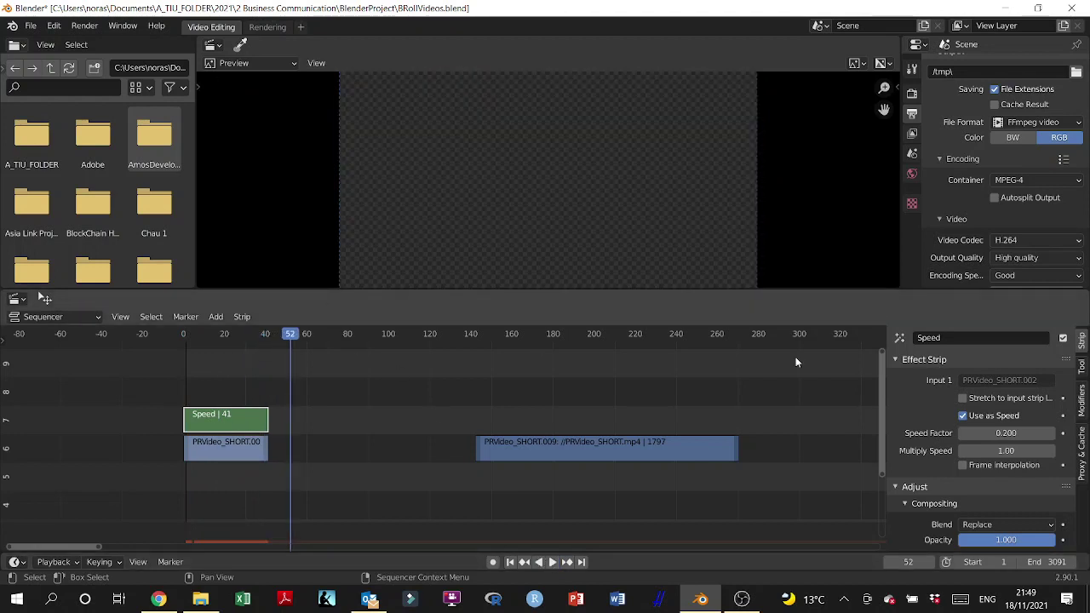
Set Multiply Speed to 0.2 for the first clip's speed effect and replay the clip from frame 0.
left_click(1006, 451)
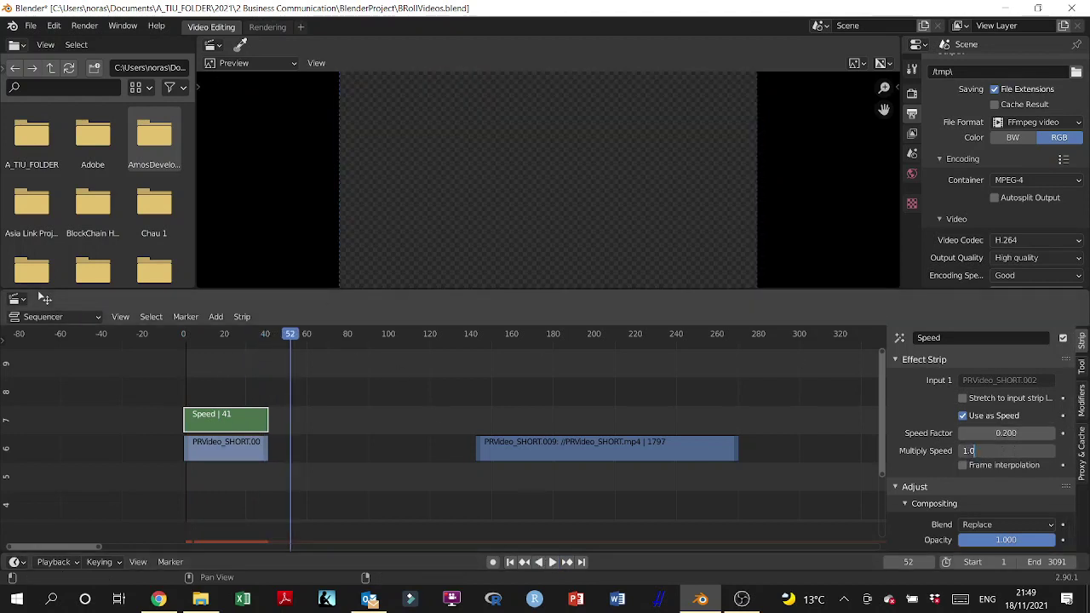
type("0.2")
key("Return")
left_click_drag(290, 341, 183, 350)
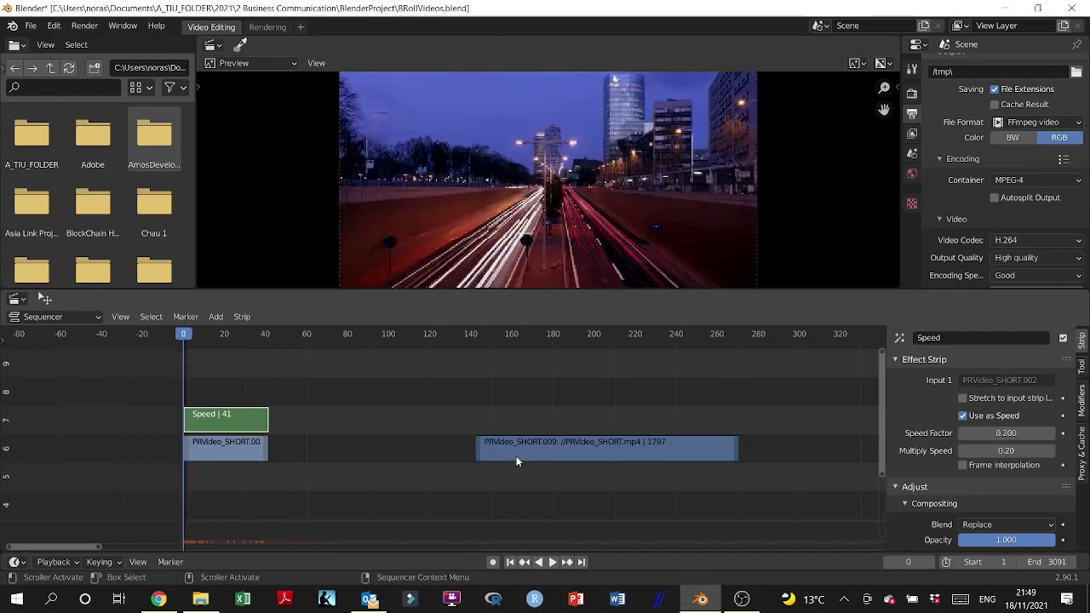
left_click(551, 564)
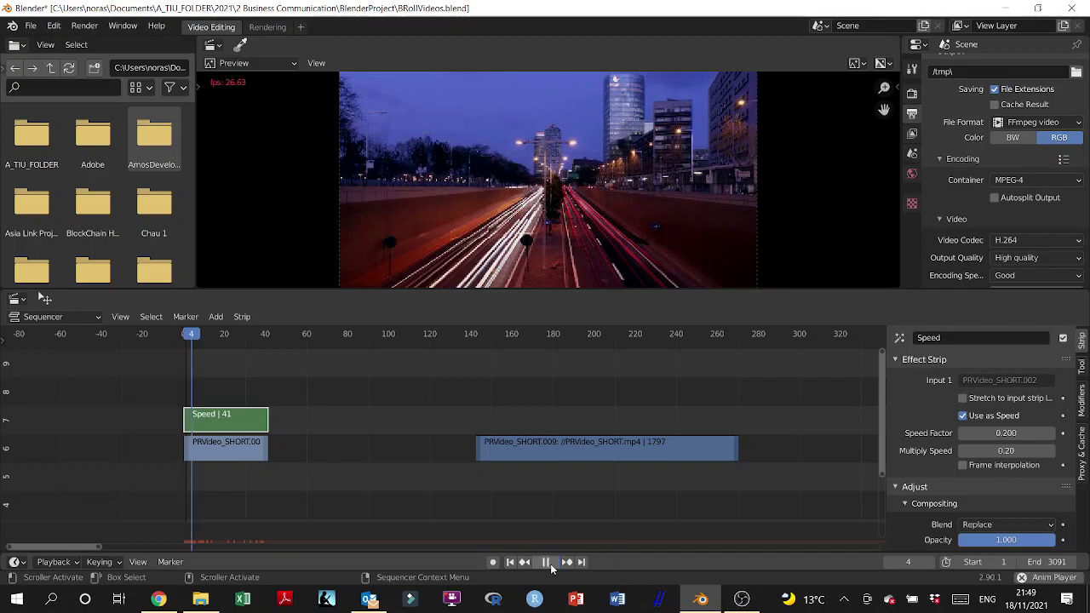
left_click(550, 564)
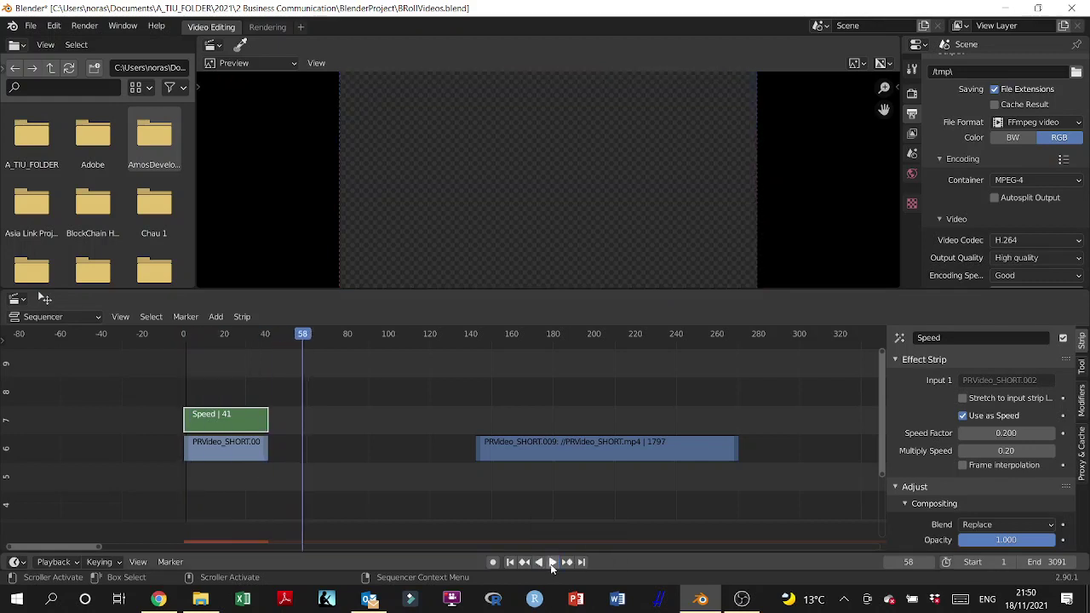
Extend the end of the first video strip to frame 94 and play the lengthened clip from frame 0.
left_click_drag(300, 337, 182, 357)
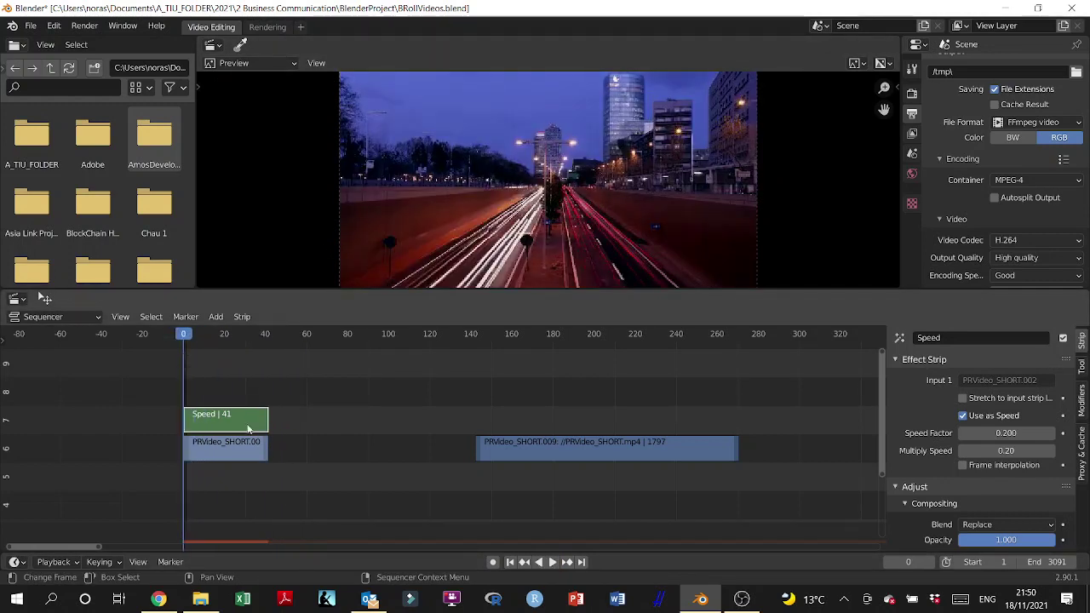
left_click(255, 453)
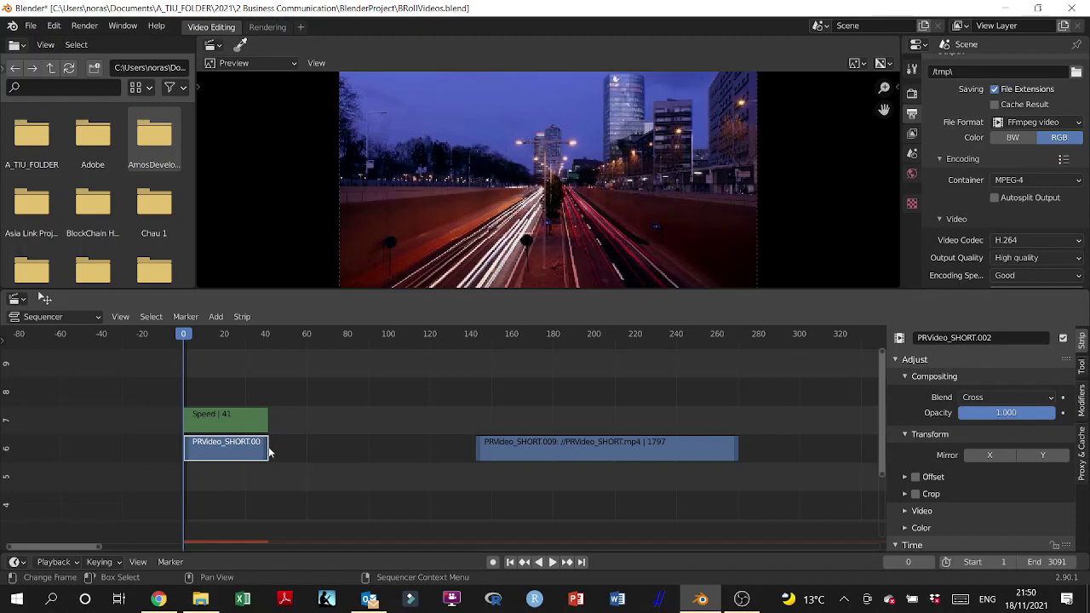
left_click_drag(264, 453, 379, 453)
left_click(551, 563)
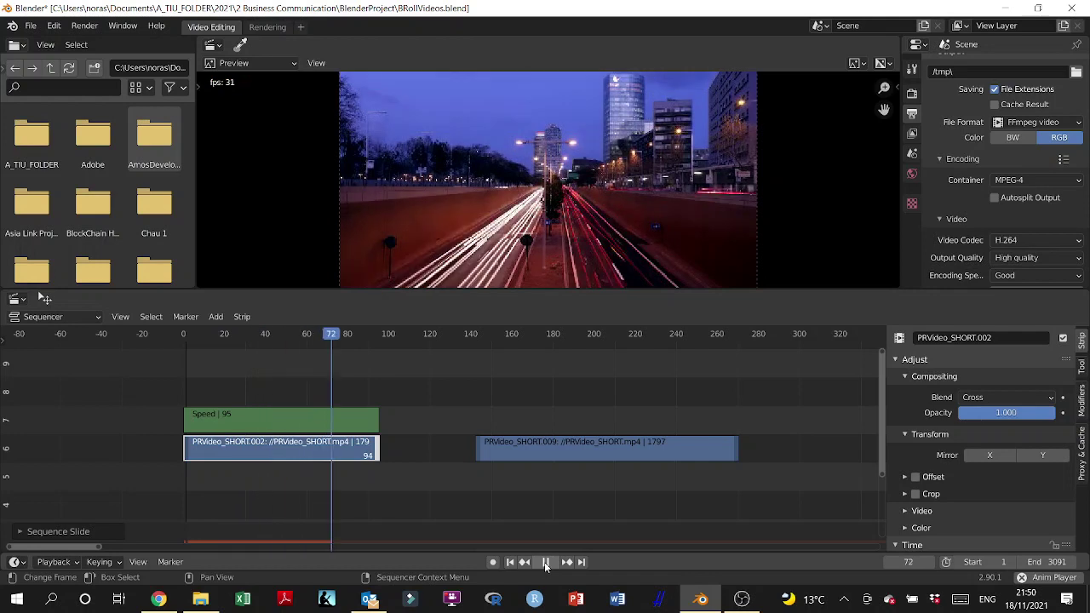
left_click(546, 562)
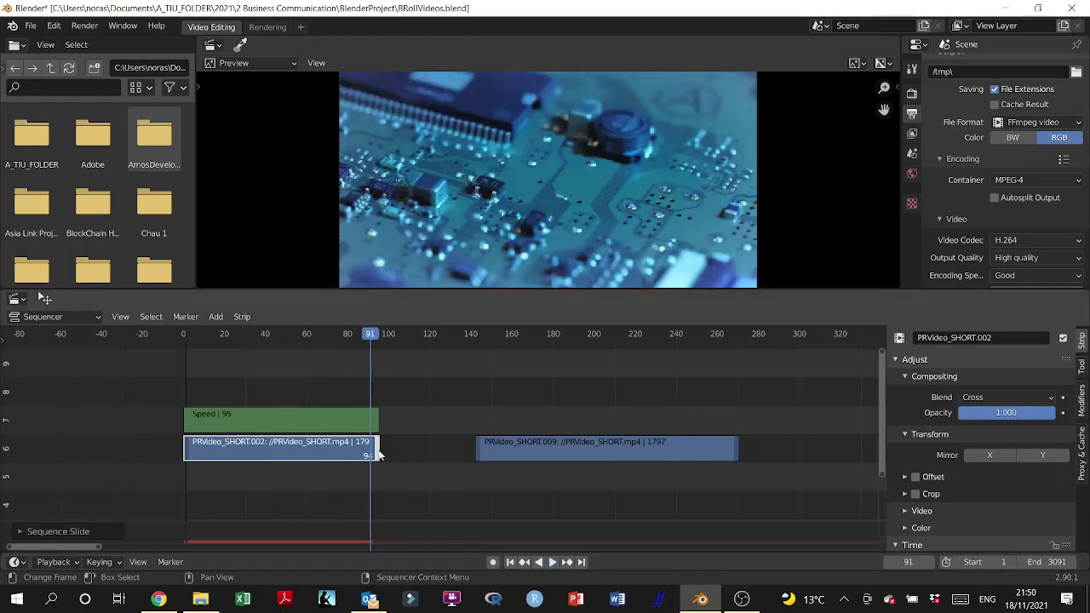
Slide the second video strip closer to the first so it starts at frame 115, and place the playhead there.
left_click(530, 446)
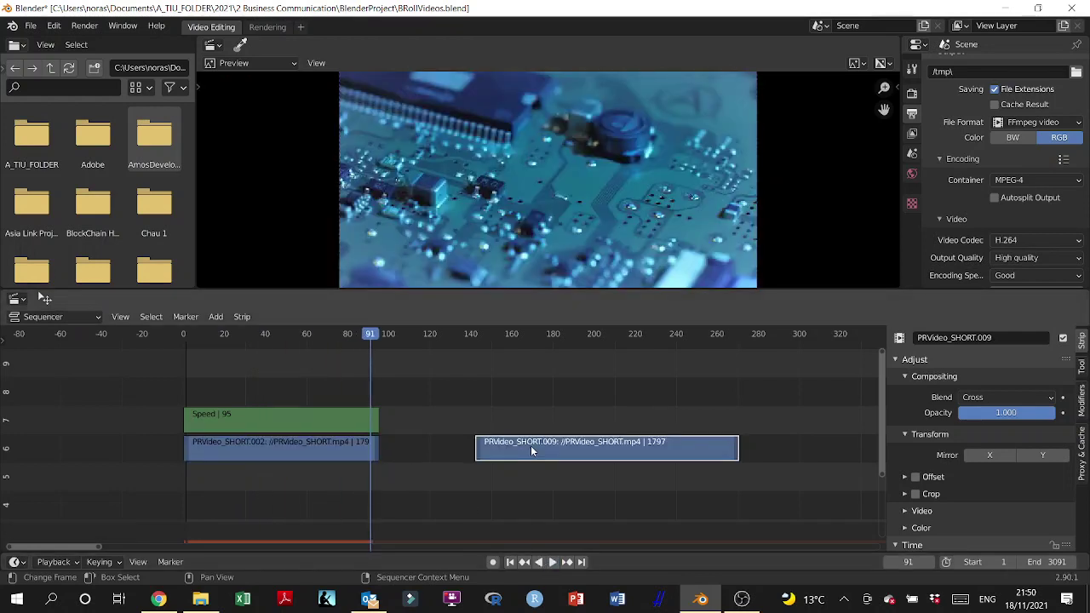
left_click_drag(530, 446, 475, 444)
left_click_drag(367, 351, 419, 348)
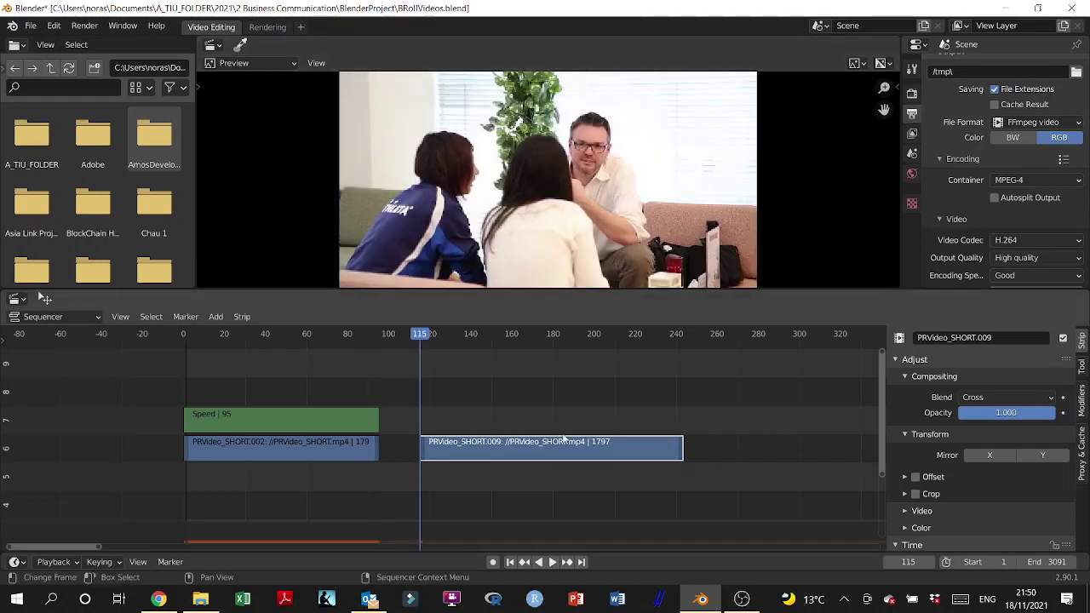
Play the second clip at its original speed and return the playhead to its start at frame 115.
left_click(538, 562)
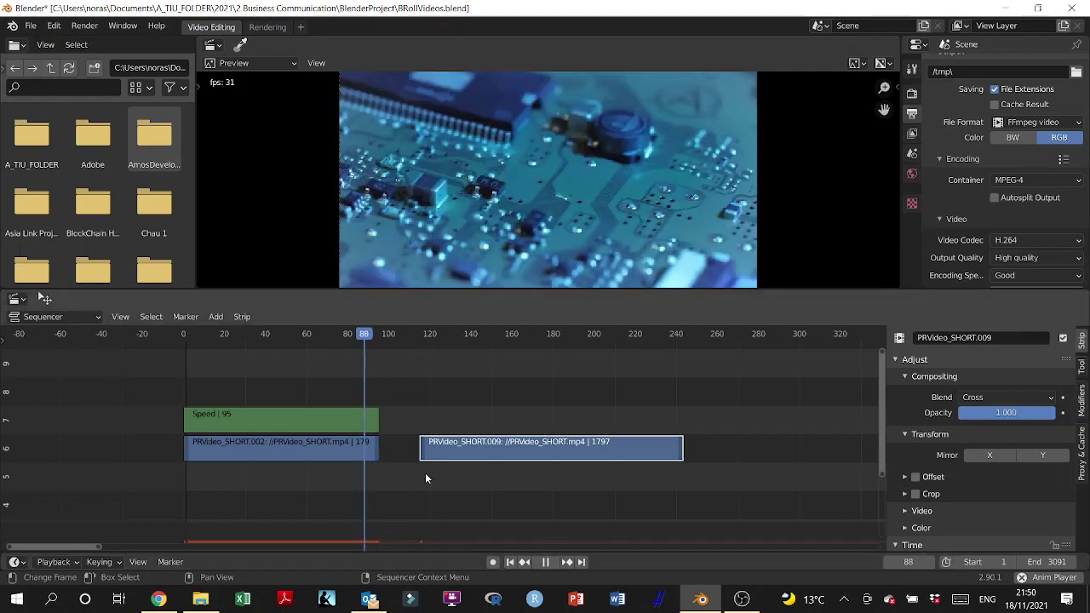
left_click(546, 562)
left_click(555, 562)
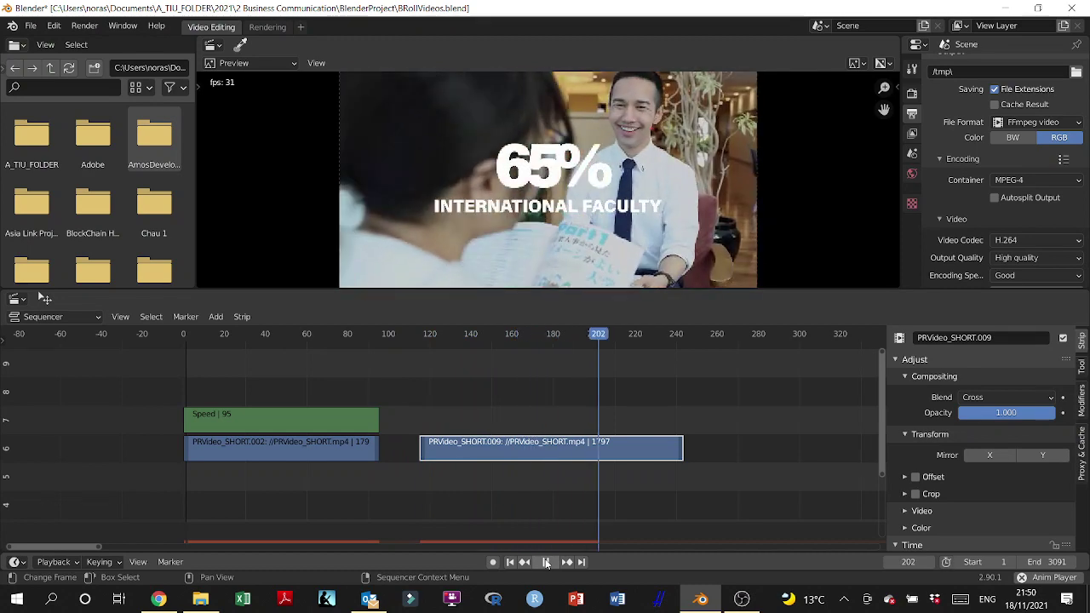
left_click(546, 562)
left_click_drag(627, 334, 420, 378)
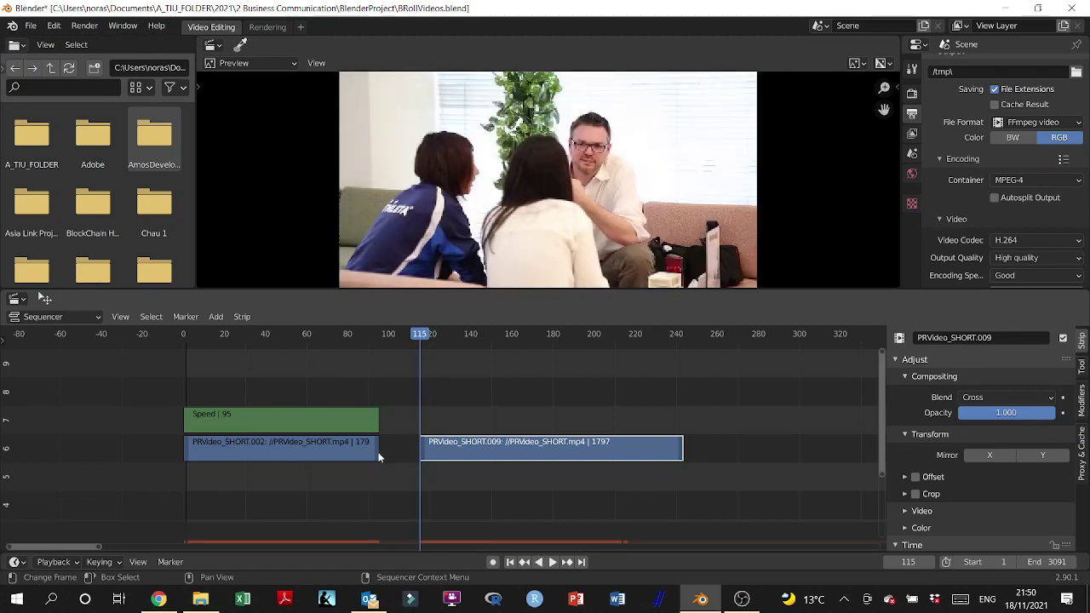
Add a Speed Control effect to the second video strip and turn off stretching to the input strip length.
left_click(217, 318)
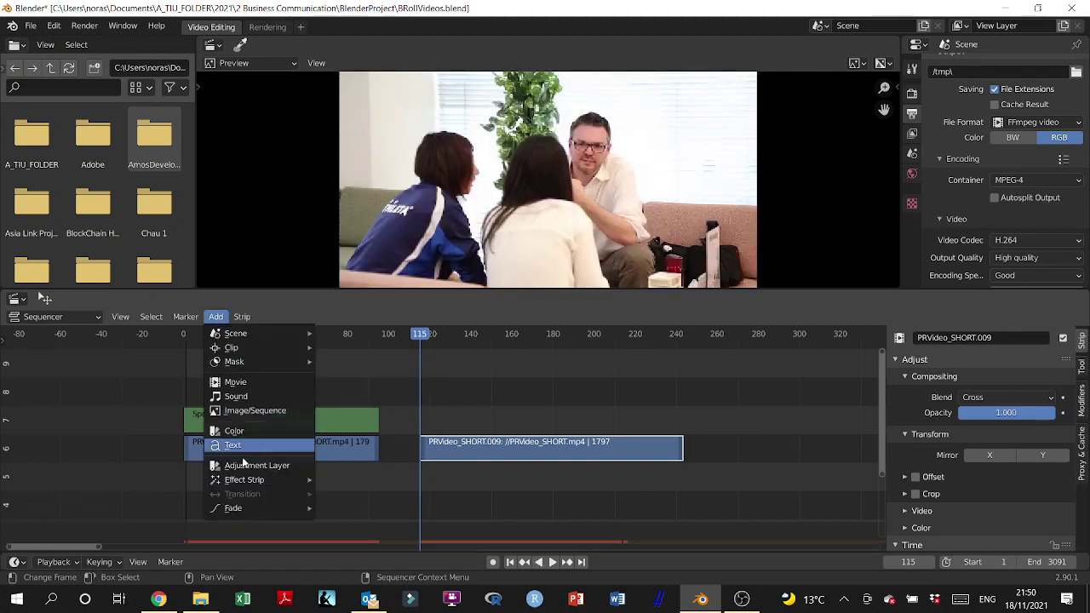
mouse_move(246, 482)
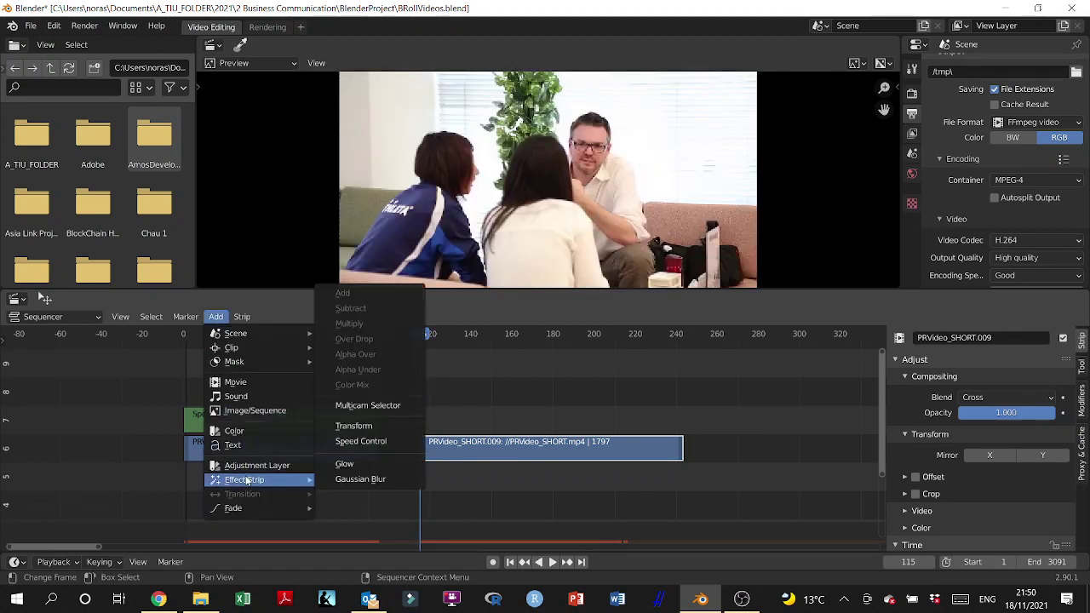
left_click(357, 441)
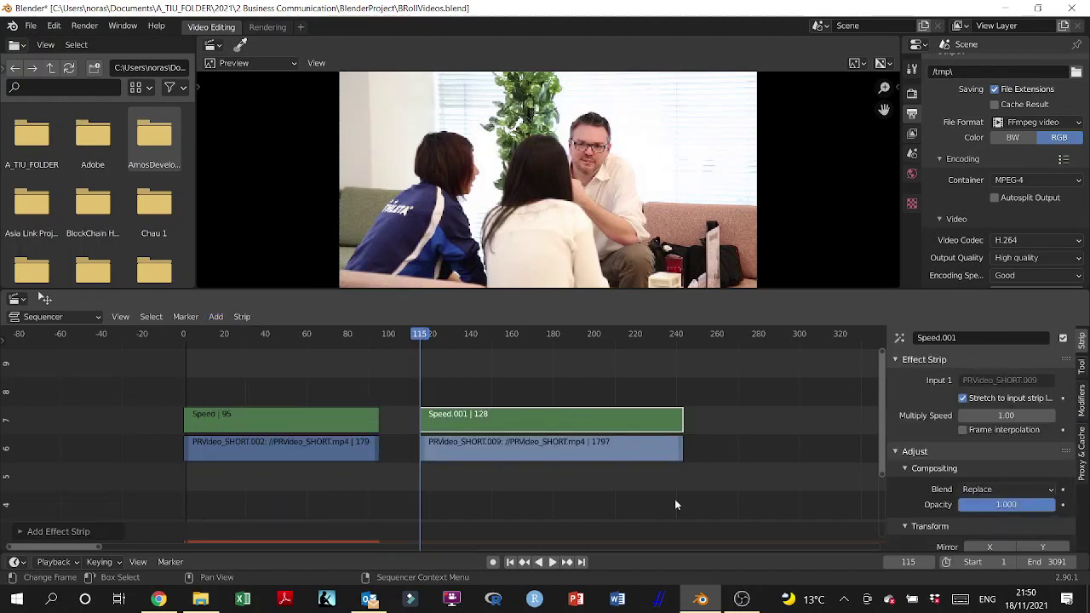
left_click(963, 398)
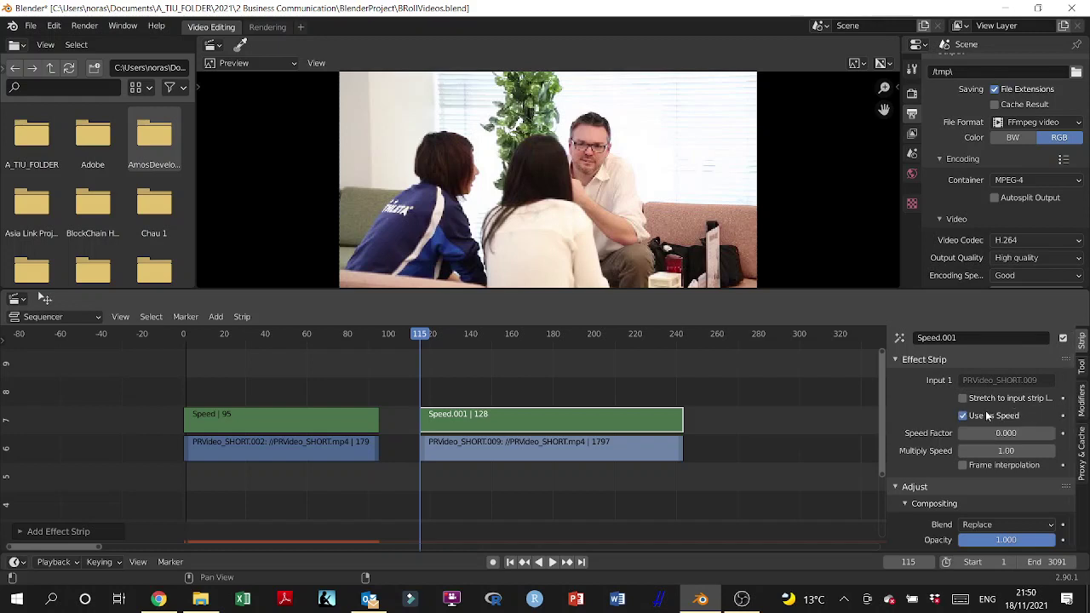
Set the second clip's speed effect to Speed Factor 0.1 and Multiply Speed 0.2, and play the clip.
left_click(1007, 433)
type("0.1")
key("Return")
left_click(996, 452)
type("0.")
key("Return")
left_click(551, 563)
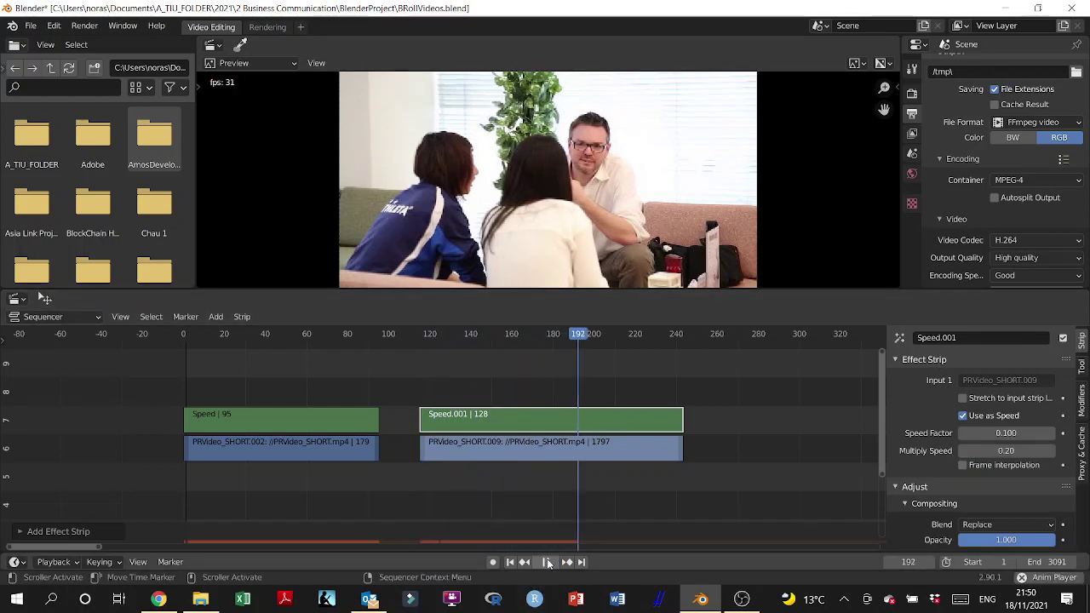
Stop playback, set the second clip's Speed Factor to 1, and play the clip from frame 116.
left_click(548, 562)
left_click(991, 433)
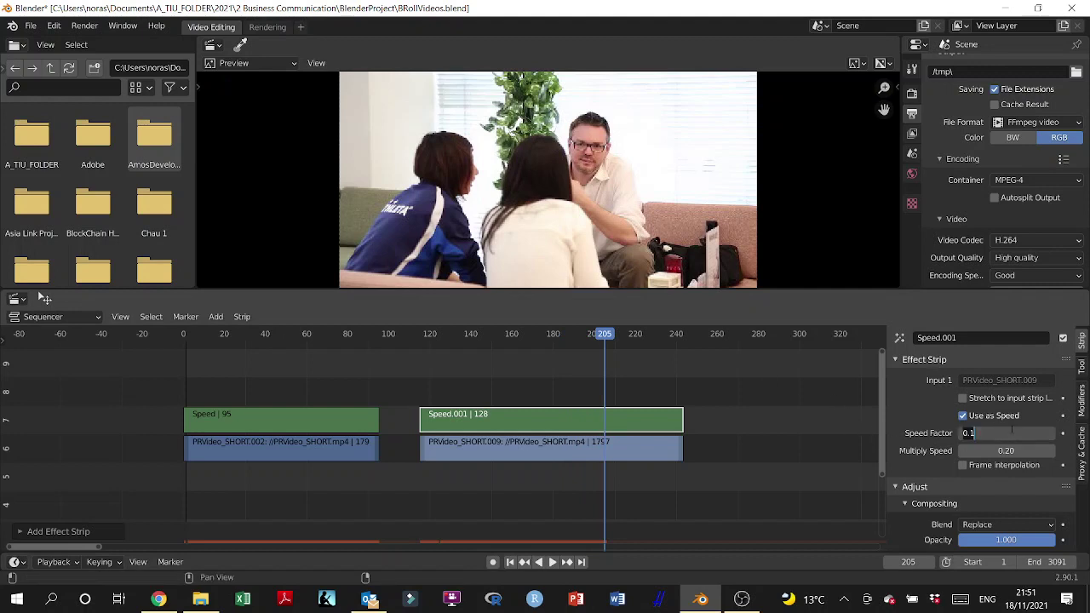
type("1")
key("Return")
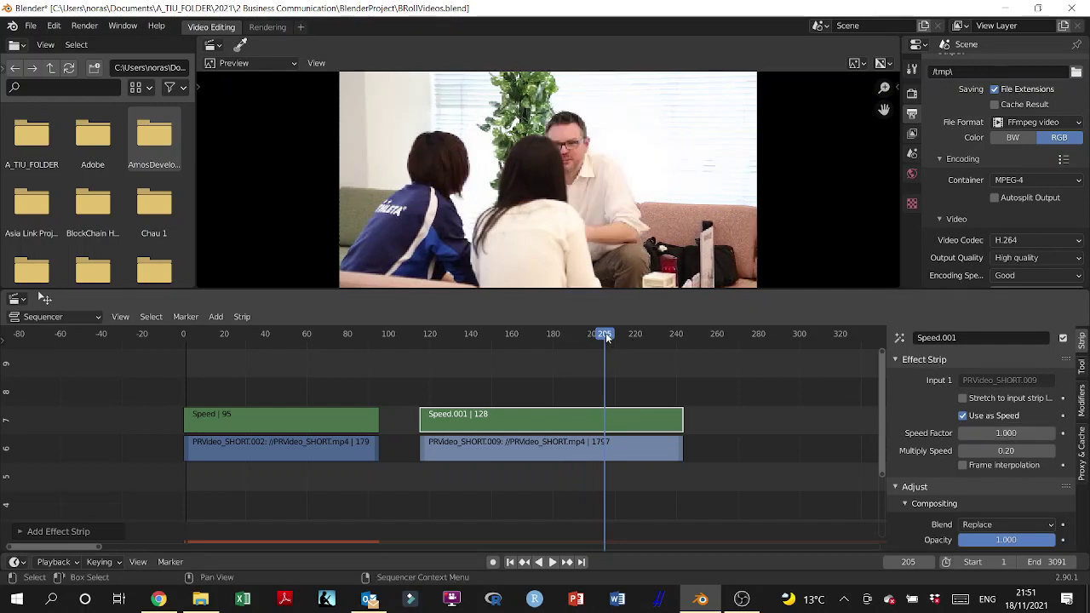
left_click_drag(606, 337, 421, 364)
key("space")
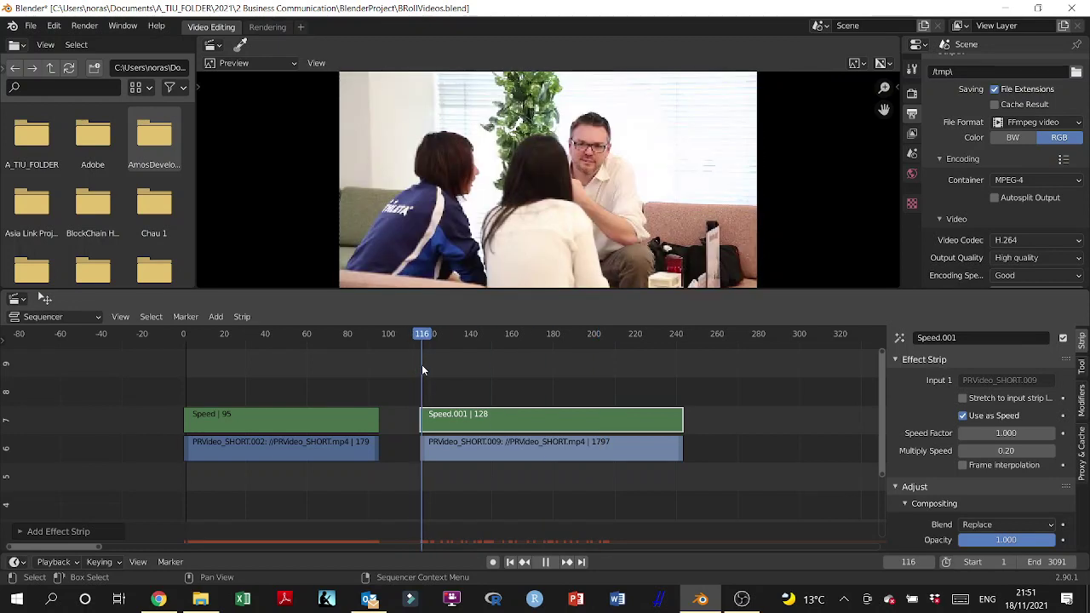
left_click(547, 565)
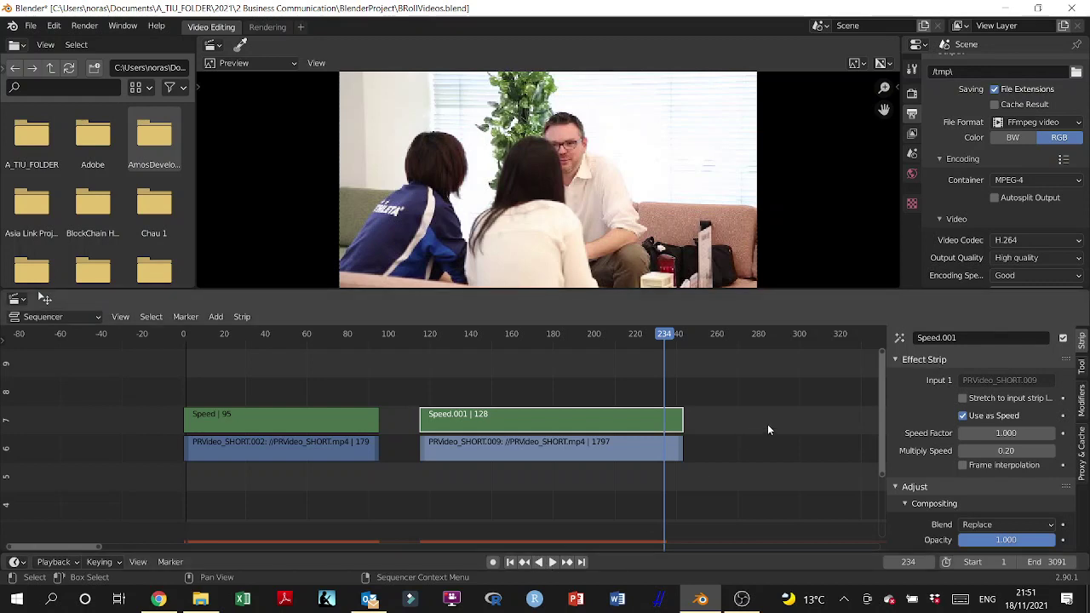
Set the second clip's Multiply Speed to 5 and play the clip from frame 115 through to frame 243.
left_click(988, 454)
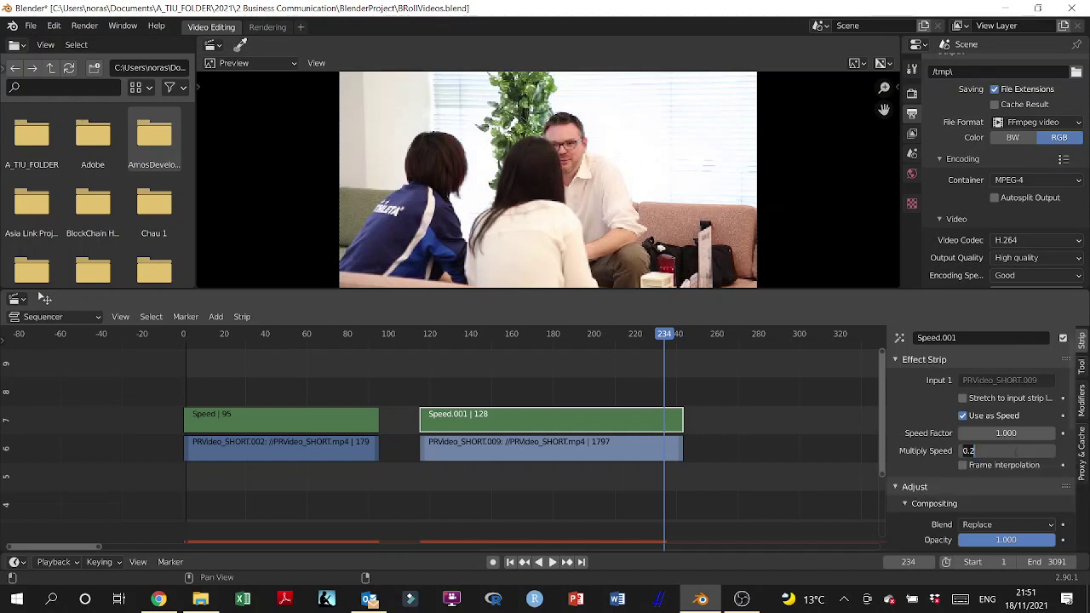
type("5")
key("Return")
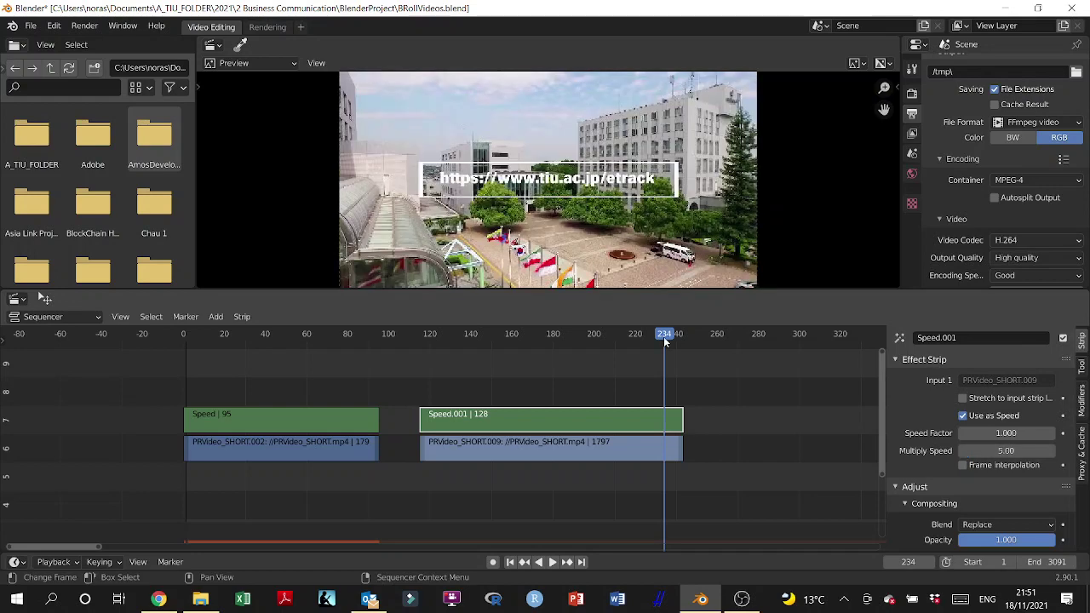
left_click_drag(668, 339, 421, 365)
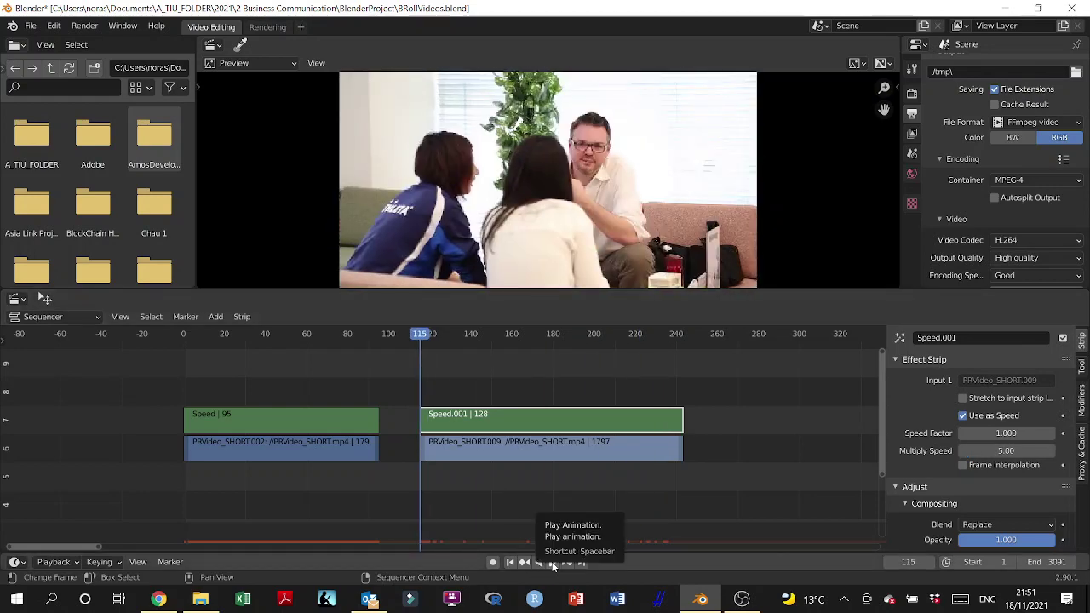
left_click(552, 566)
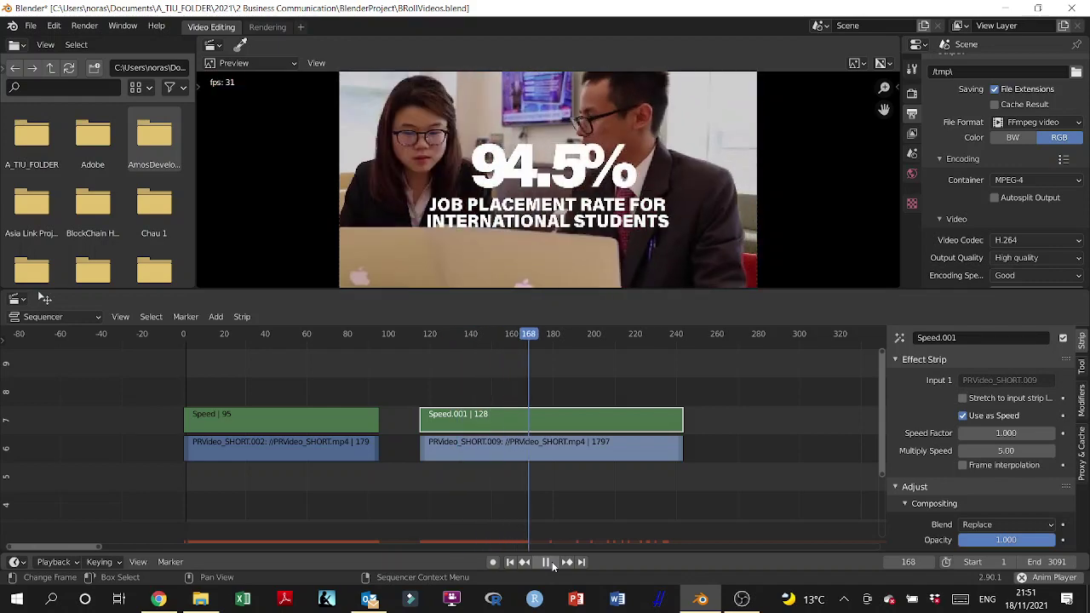
left_click(553, 566)
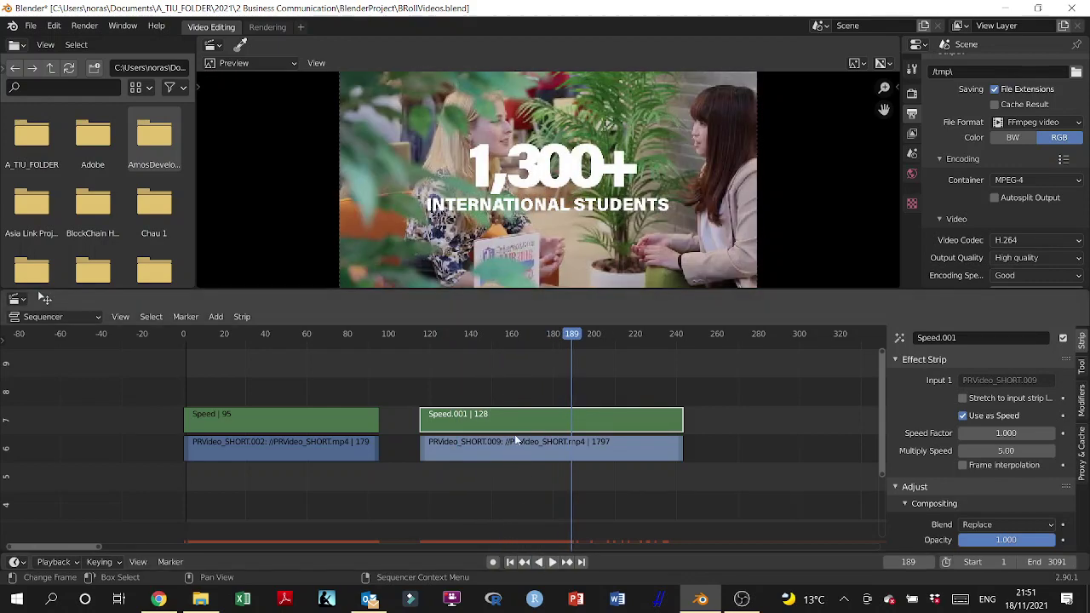
left_click(552, 563)
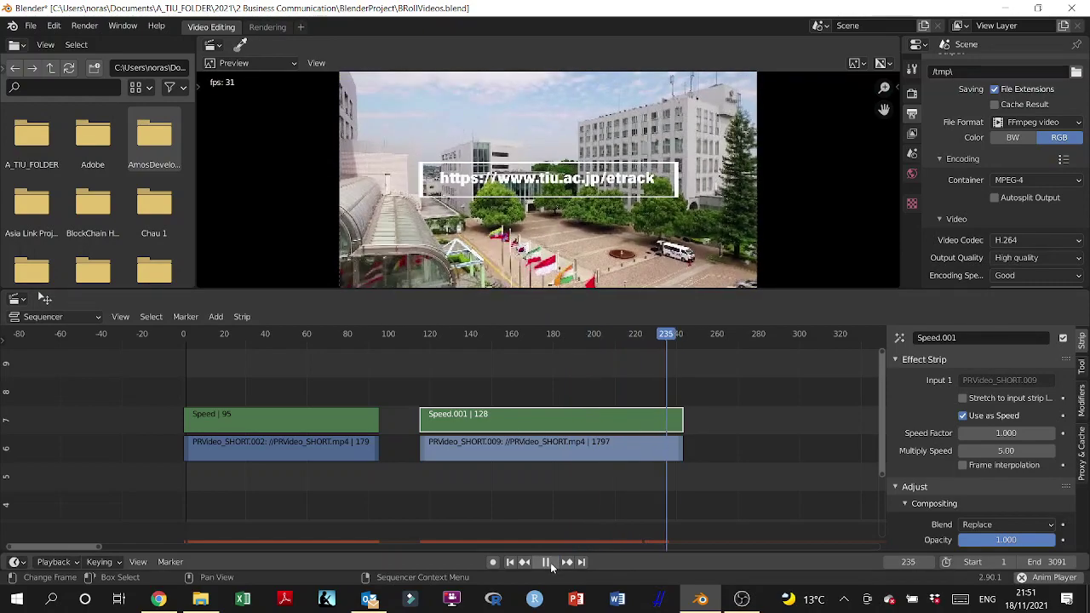
left_click(550, 563)
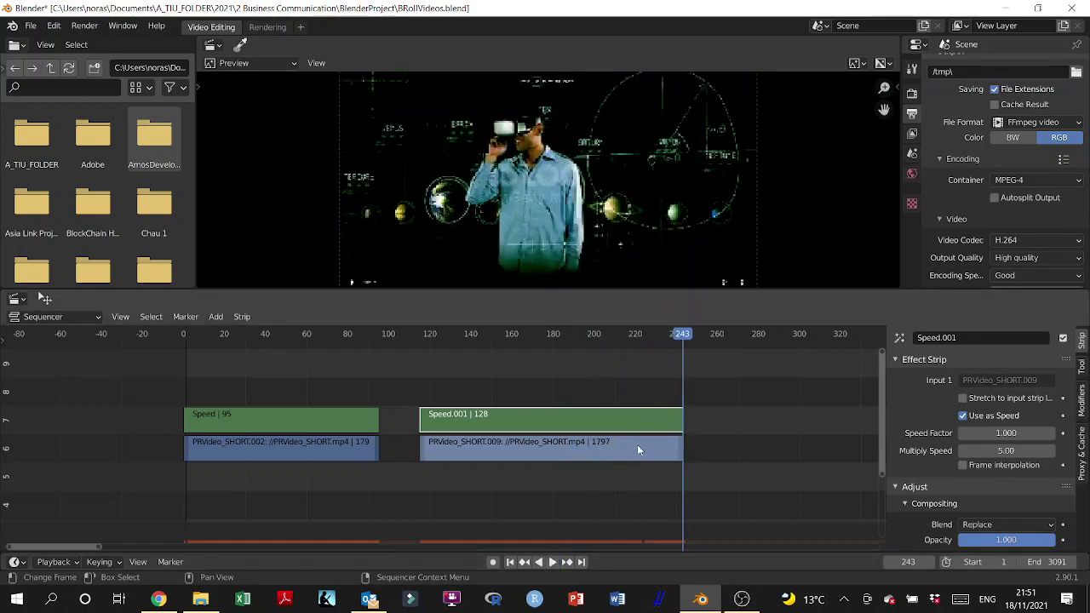
Review the effect strips available for the first video strip and display the settings of its existing Speed Control effect.
left_click(666, 448)
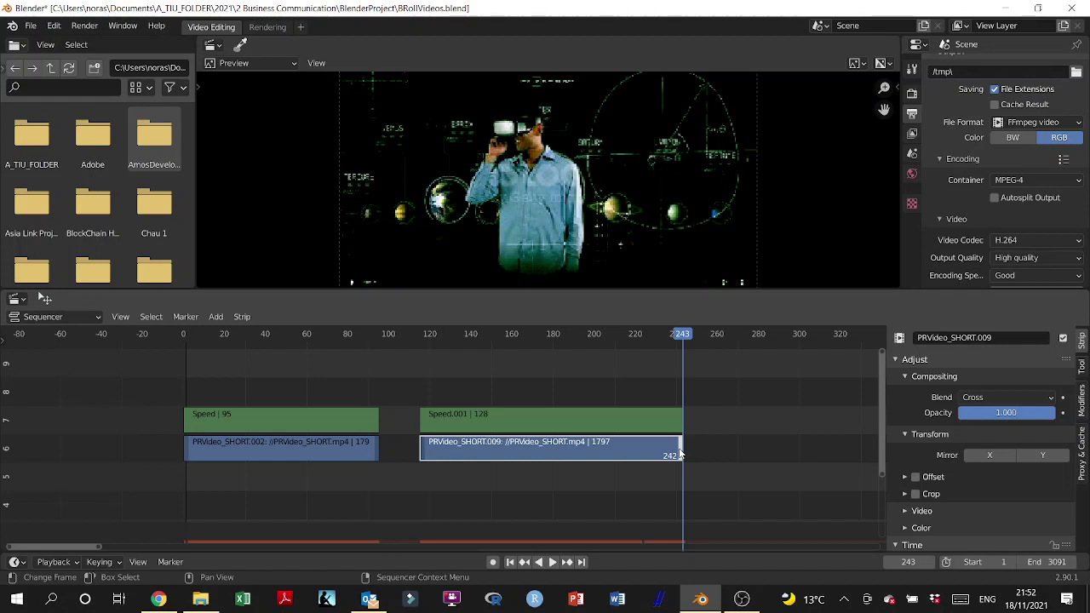
left_click(228, 456)
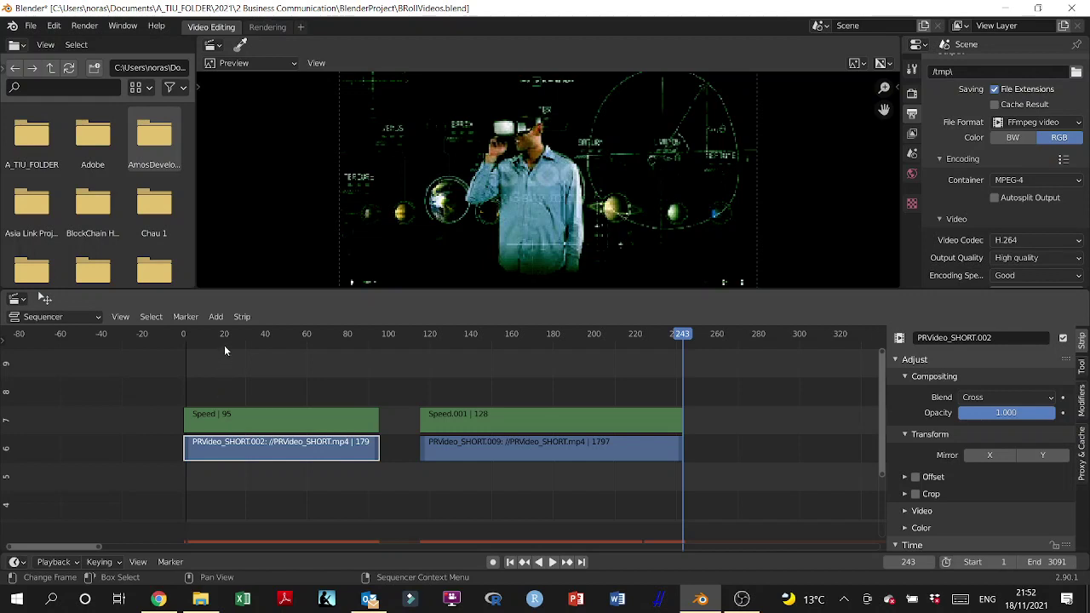
left_click(217, 317)
mouse_move(219, 479)
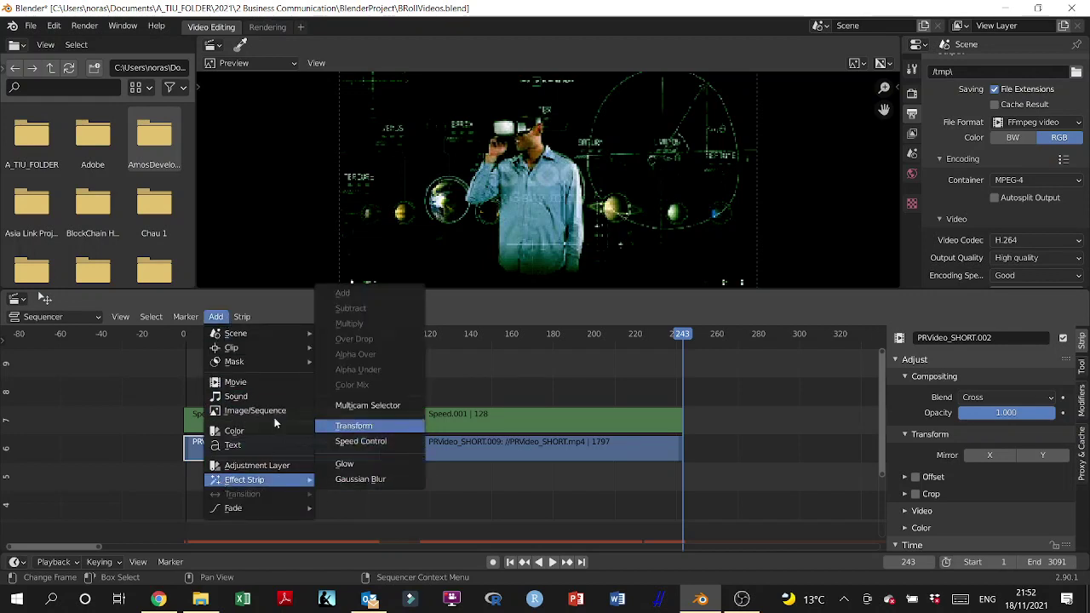
left_click(188, 423)
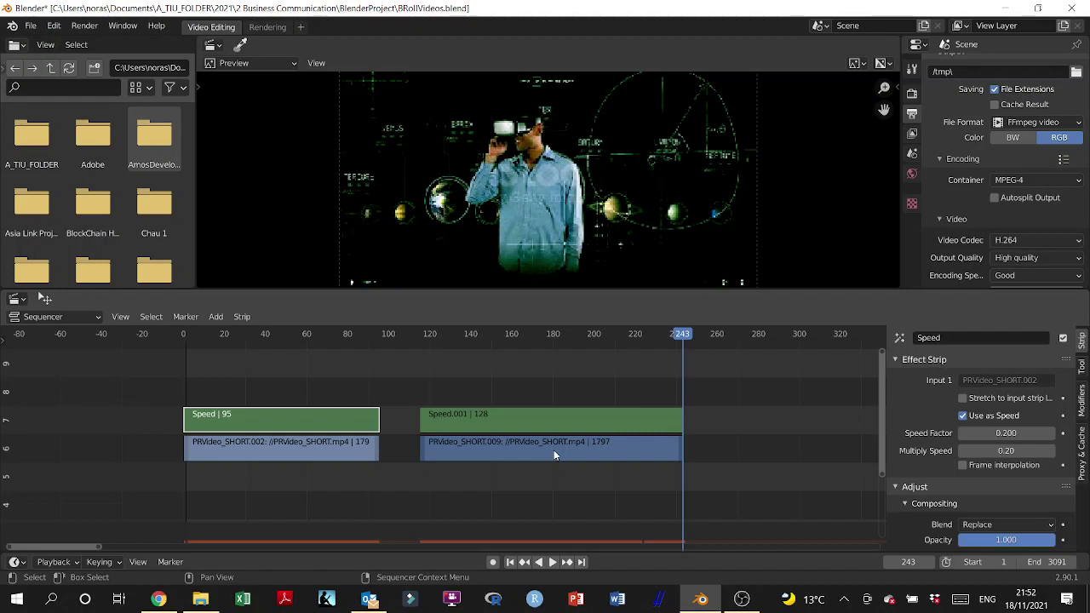
left_click(742, 599)
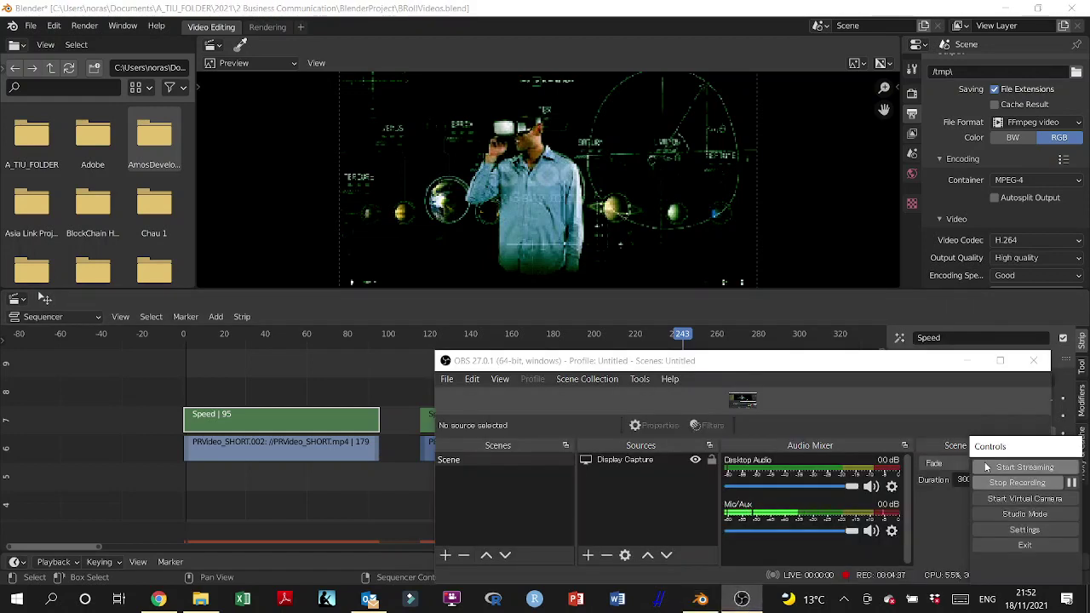